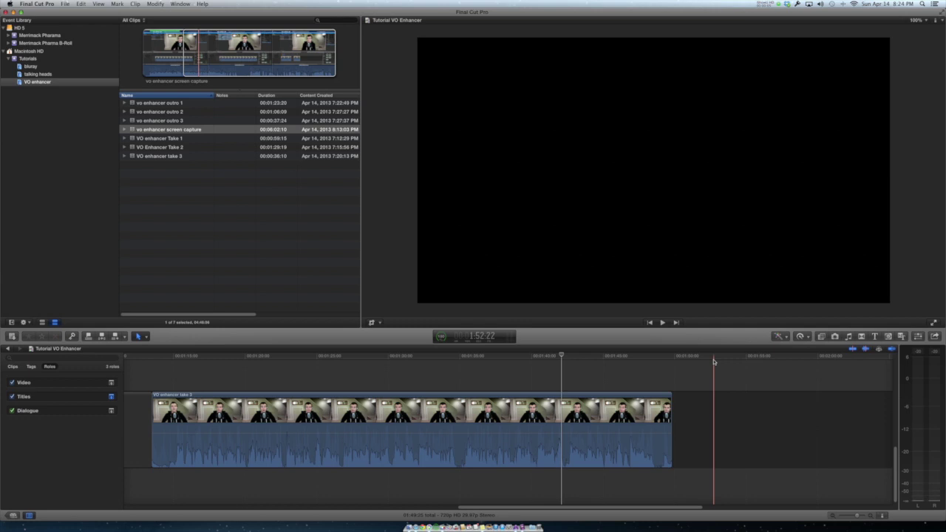
Play the raw voiceover, select the VO enhancer take 3 clip, and list all audio effects.
key(space)
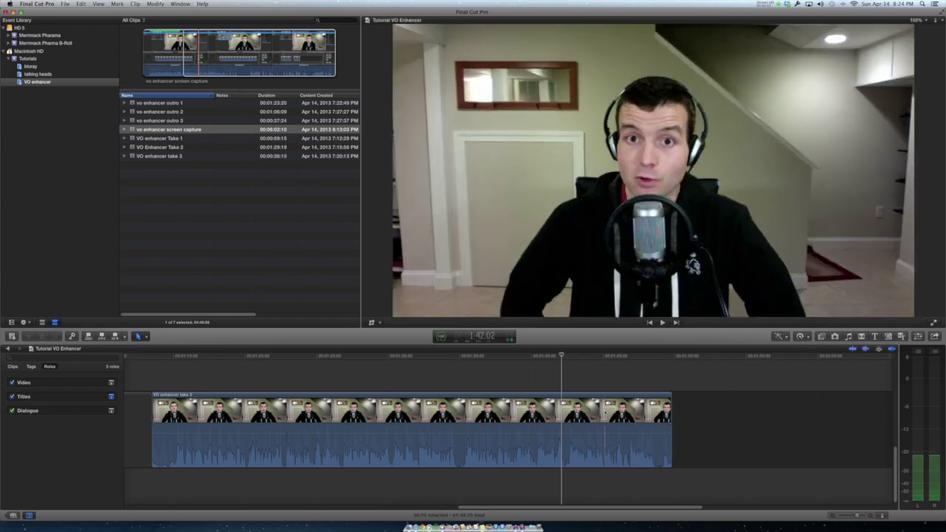
click(607, 410)
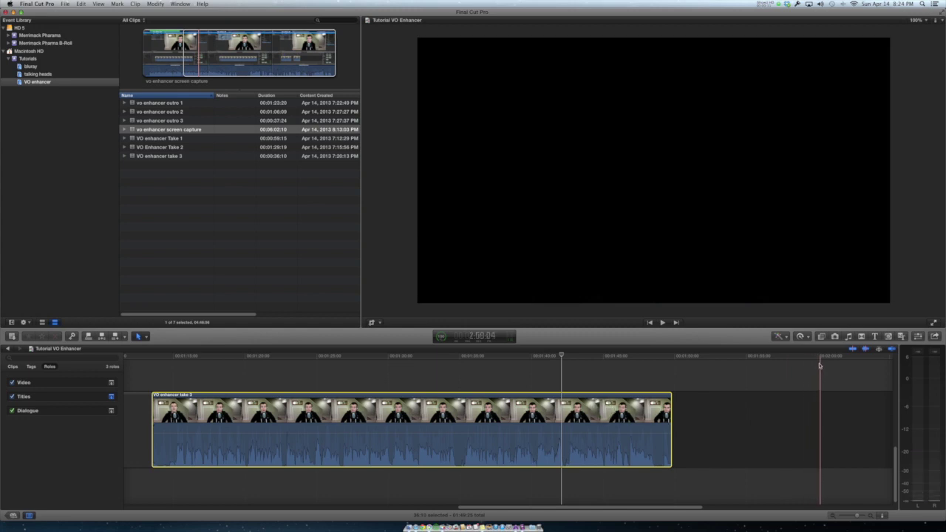
click(821, 336)
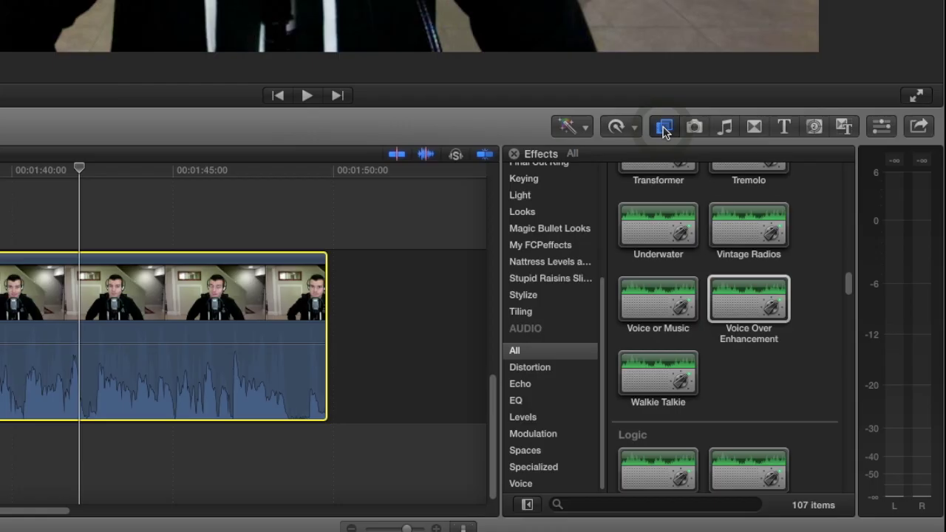
click(549, 350)
scroll(782, 382, down, 10)
scroll(784, 382, down, 15)
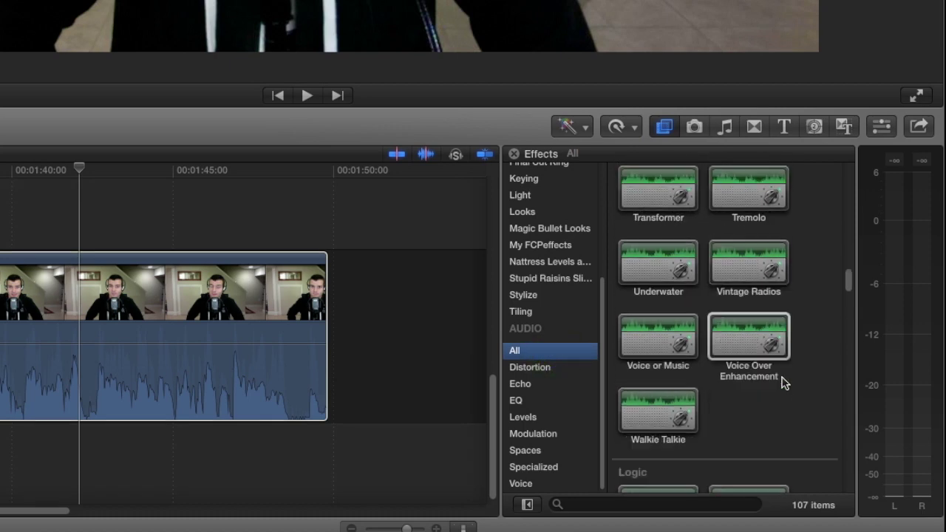
scroll(784, 383, up, 3)
scroll(783, 382, down, 3)
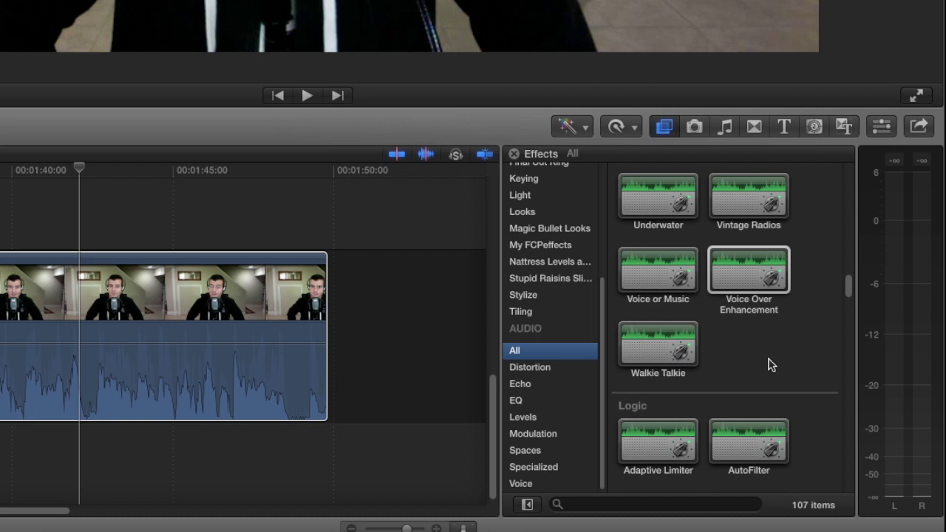
Preview audio effects such as Vintage Radios, then apply Voice Over Enhancement to the clip.
key(space)
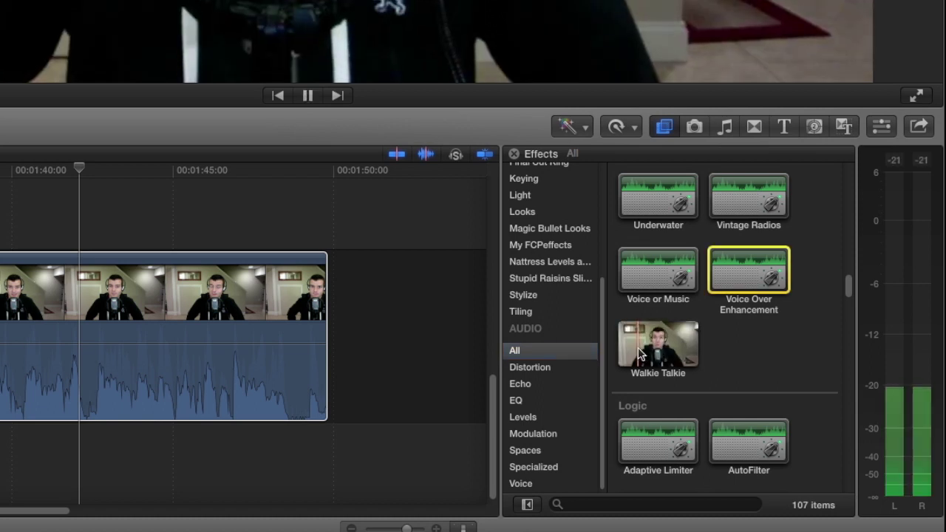
key(space)
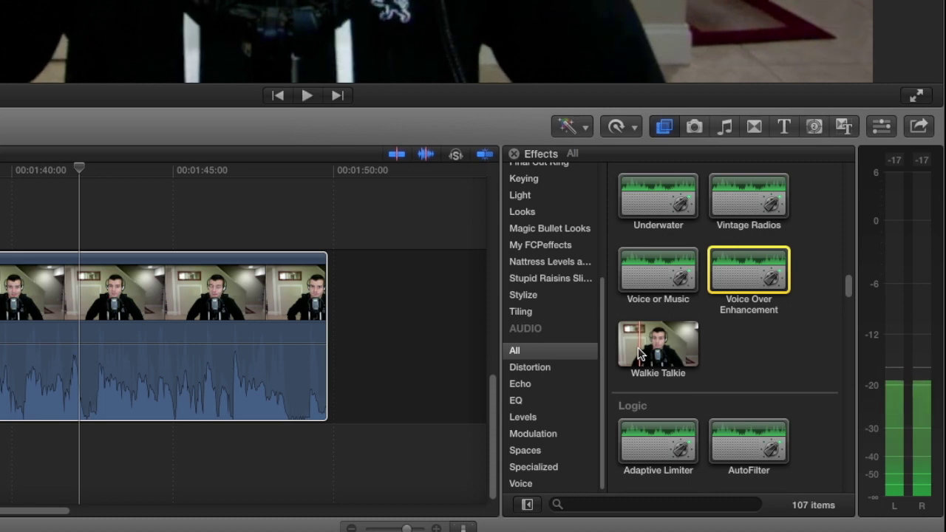
key(space)
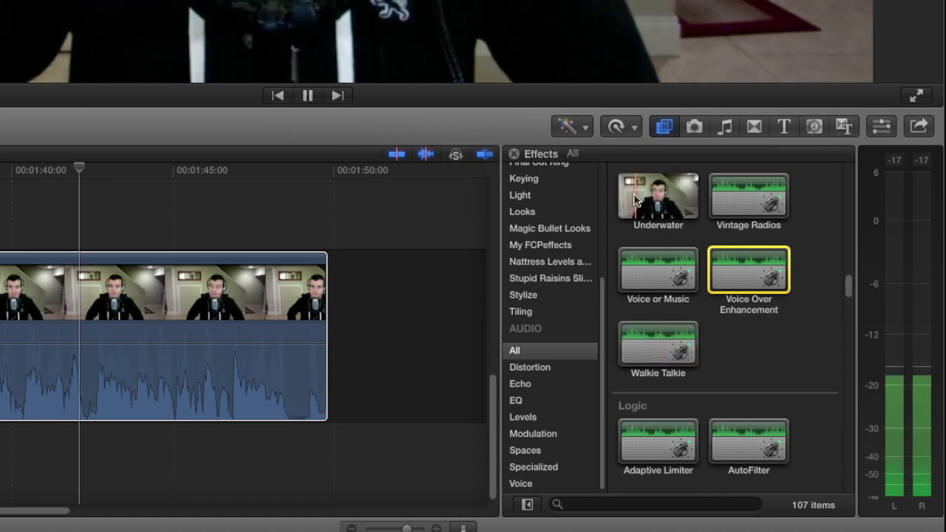
key(space)
scroll(808, 336, up, 3)
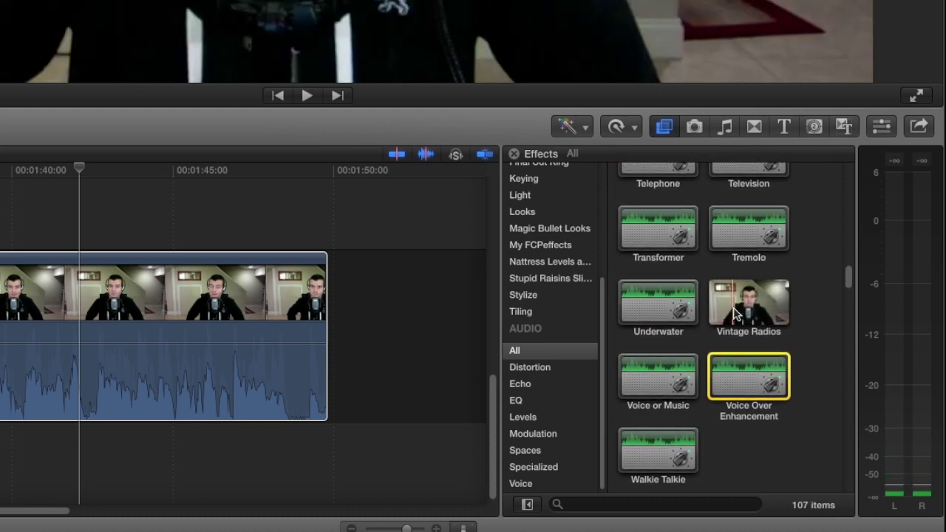
key(space)
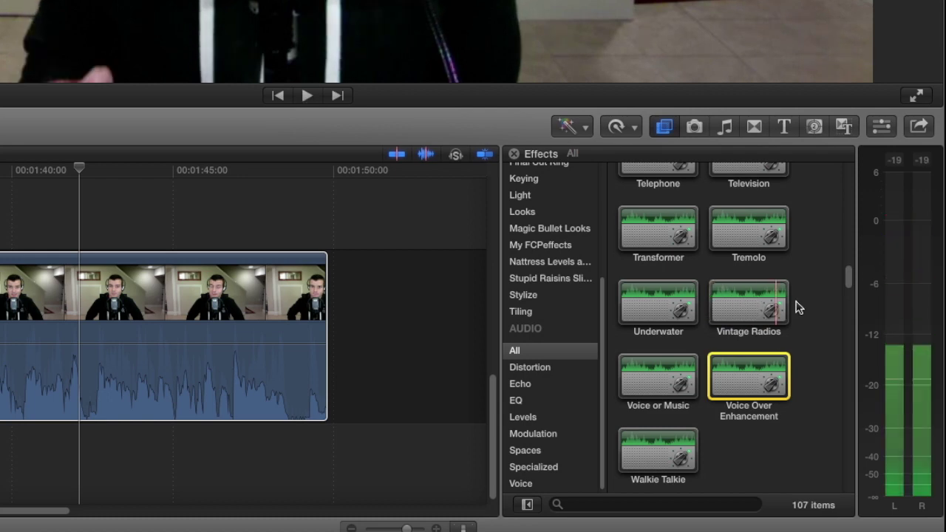
click(799, 306)
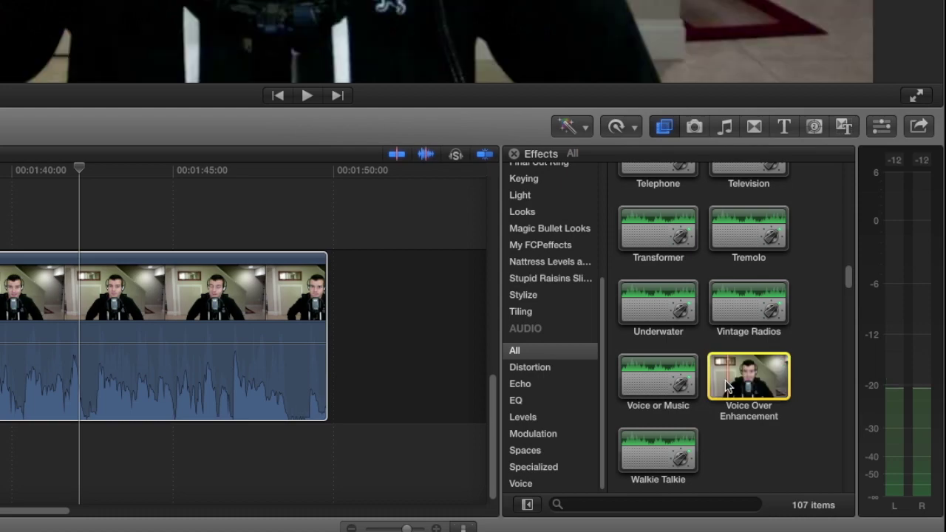
drag(727, 385, 65, 368)
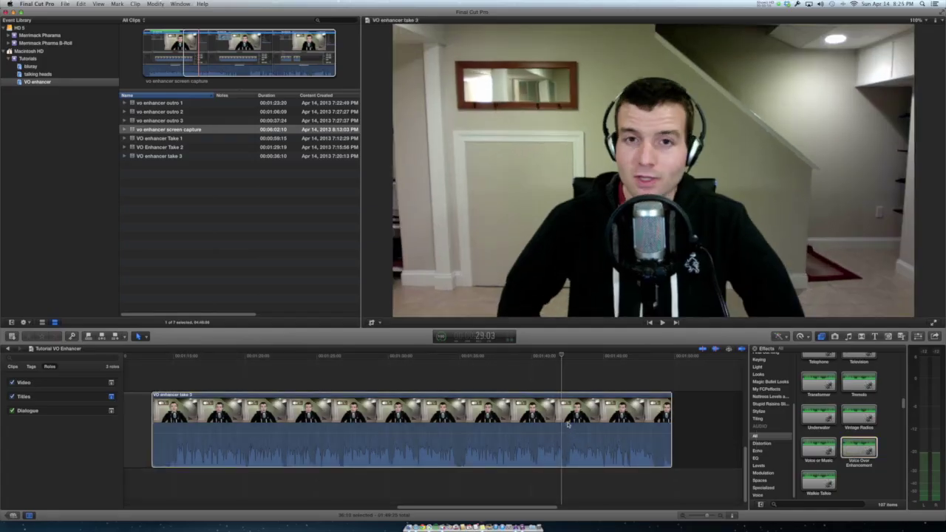
Show take 3's audio Inspector, listing Voice Over Enhancement with Punchy Male VO at 50.0.
click(568, 423)
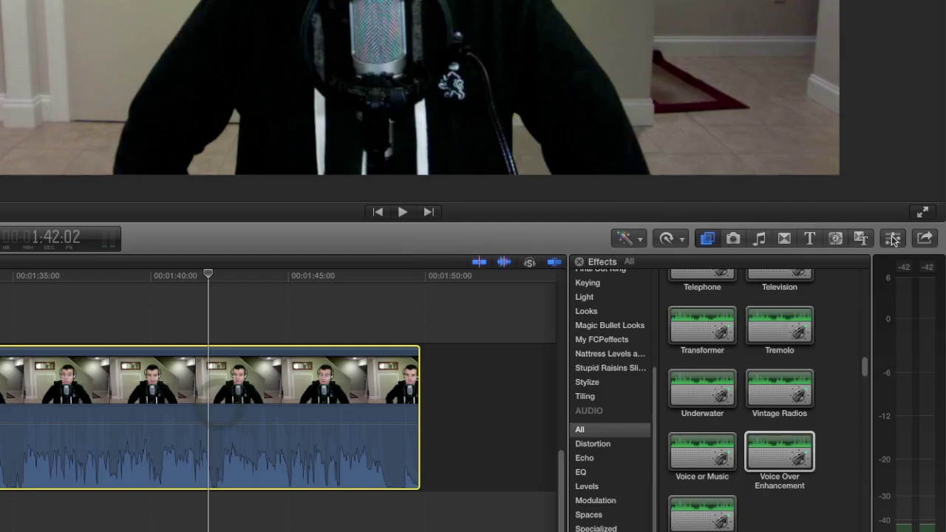
click(901, 337)
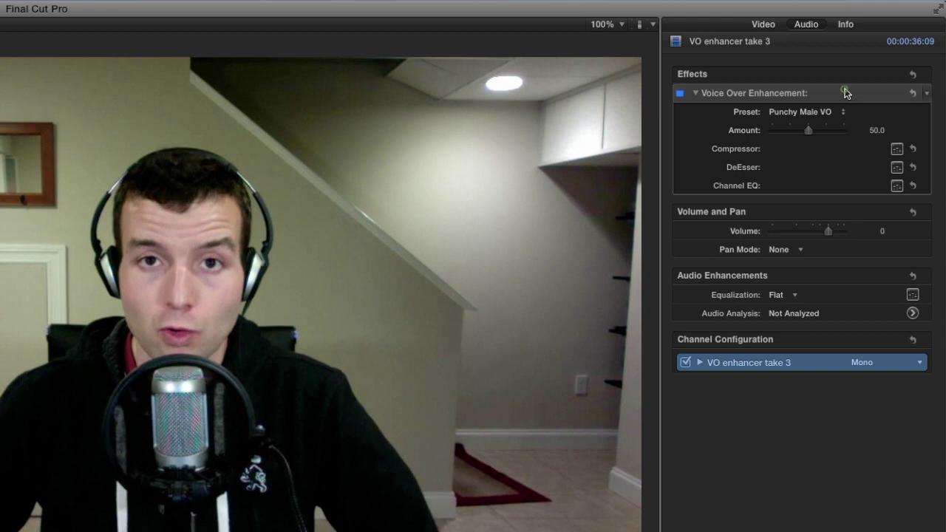
click(846, 93)
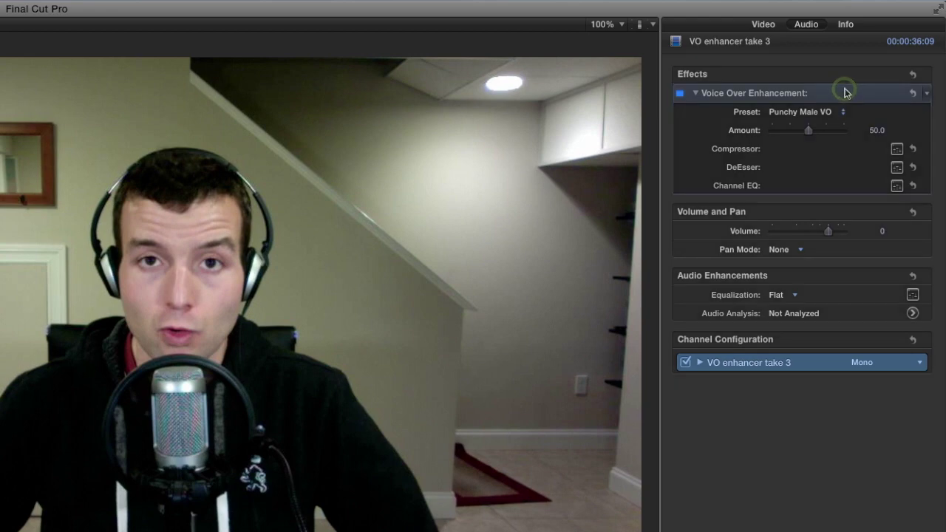
click(844, 92)
Open the Compressor, DeEsser and Channel EQ windows and move them apart so none overlap.
click(898, 149)
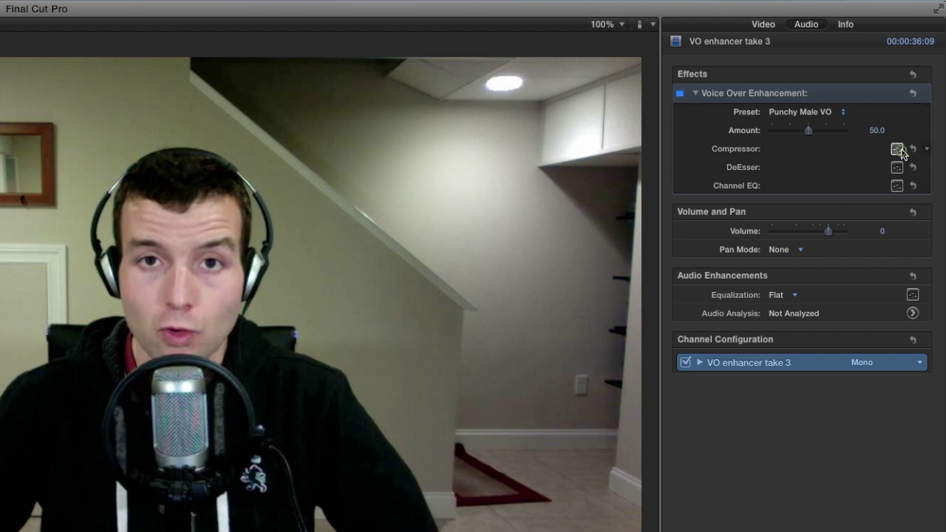
click(897, 167)
click(898, 185)
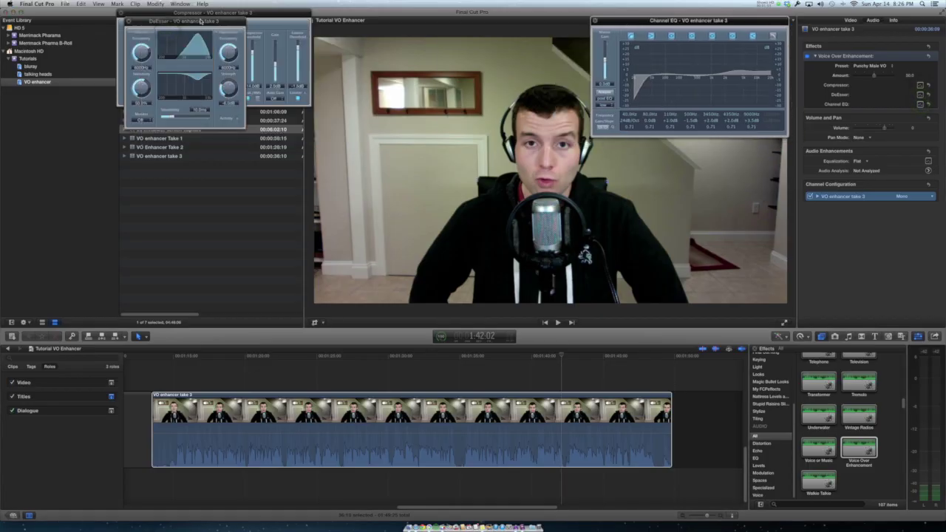
drag(199, 21, 741, 147)
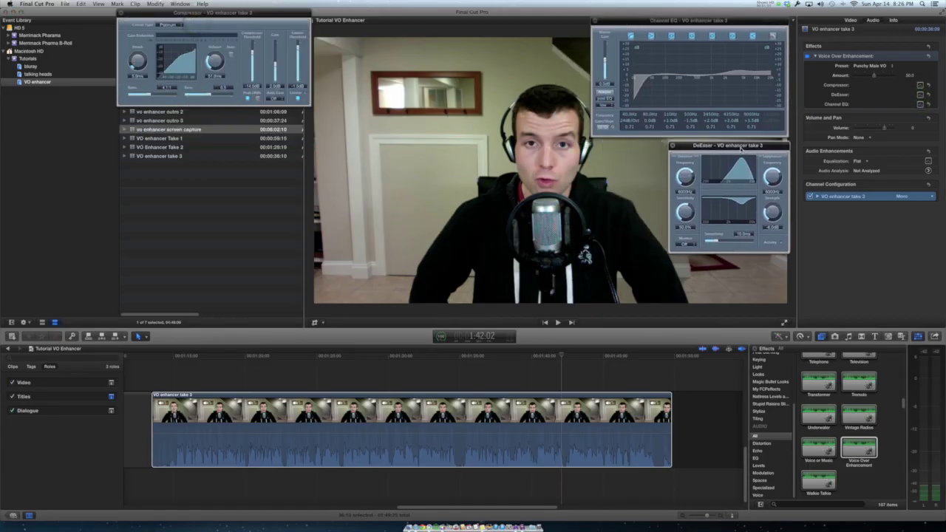
drag(208, 18, 560, 149)
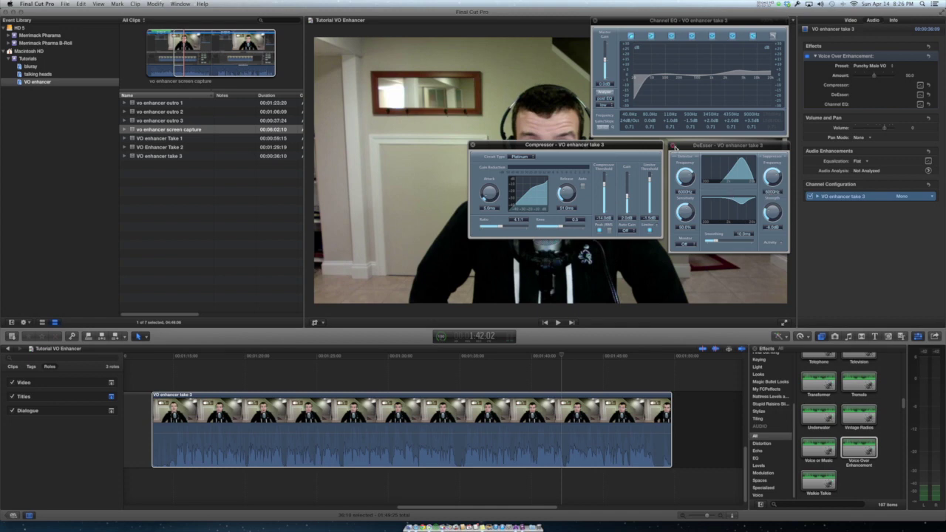
Close the DeEsser and Channel EQ windows and set Punchy Male VO with Amount 95.
click(673, 146)
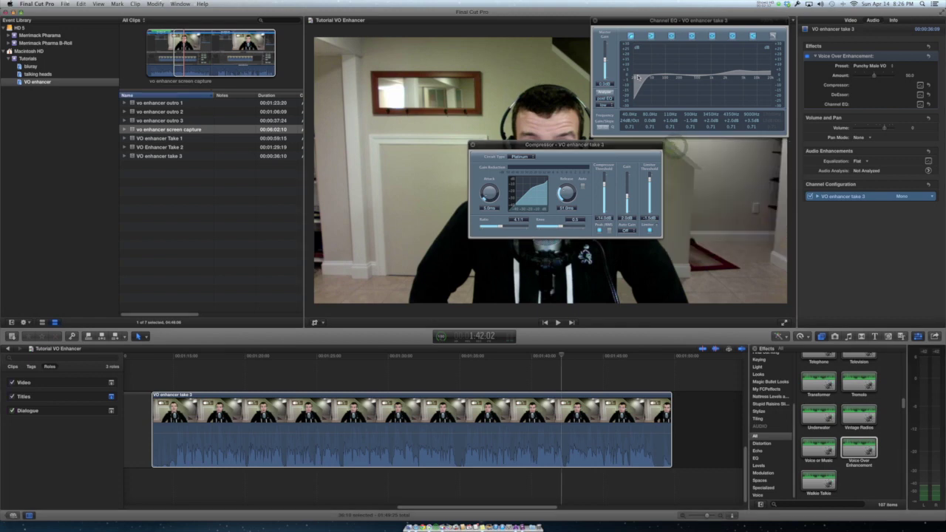
click(596, 21)
drag(585, 146, 729, 44)
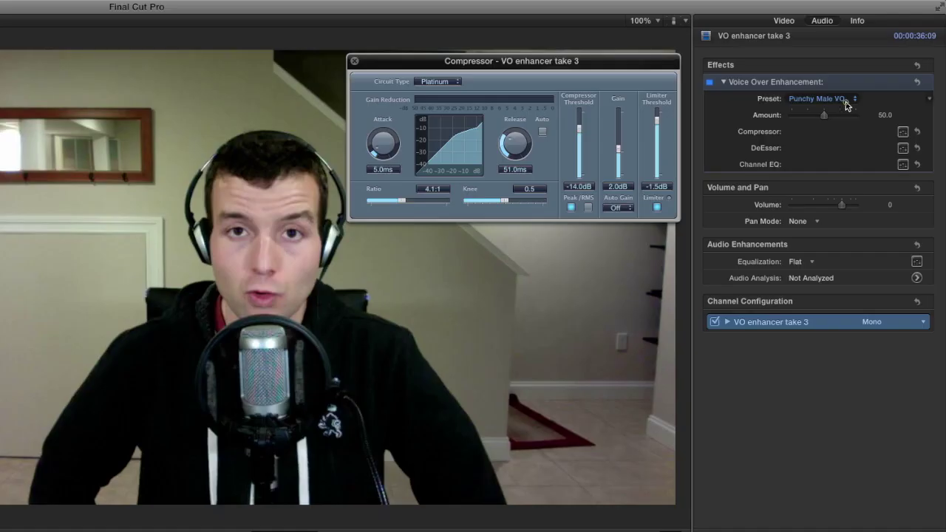
click(891, 65)
click(851, 82)
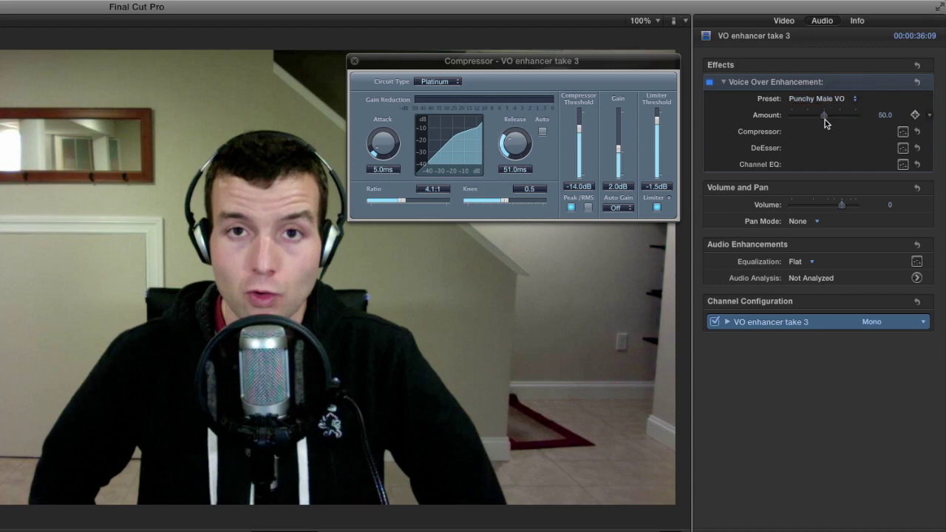
mouse_move(825, 117)
mouse_down()
mouse_move(857, 124)
mouse_move(793, 115)
mouse_move(824, 117)
mouse_up()
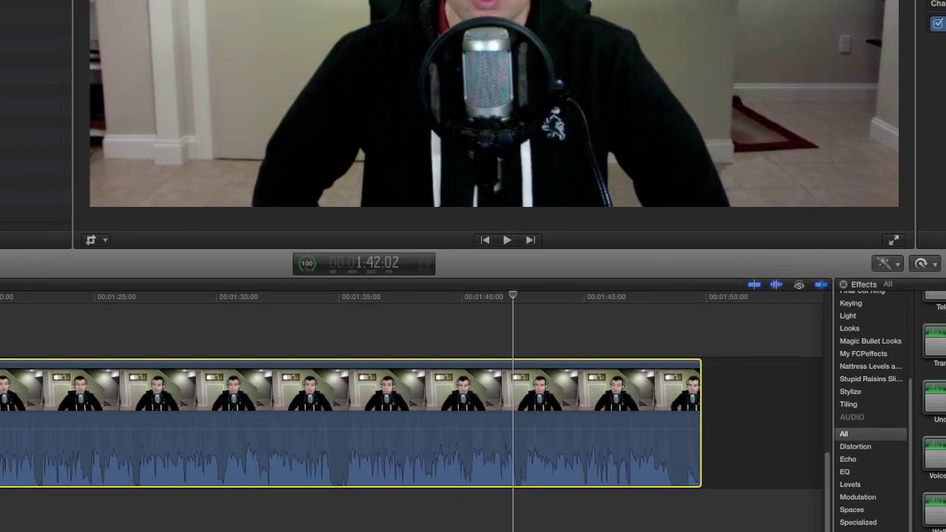
Deselect take 3 and zoom the timeline out to see more clips.
key(super+shift+a)
key(c)
key(super+minus)
key(super+minus)
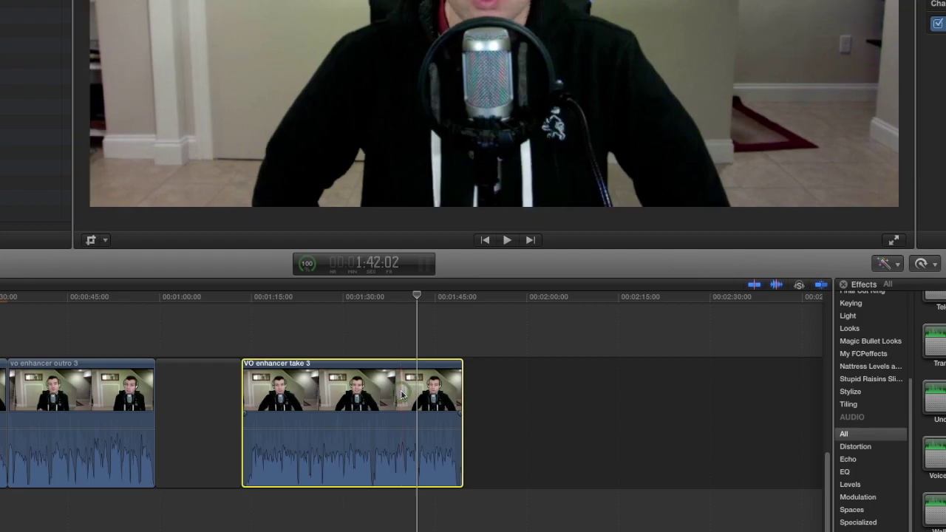
click(0, 0)
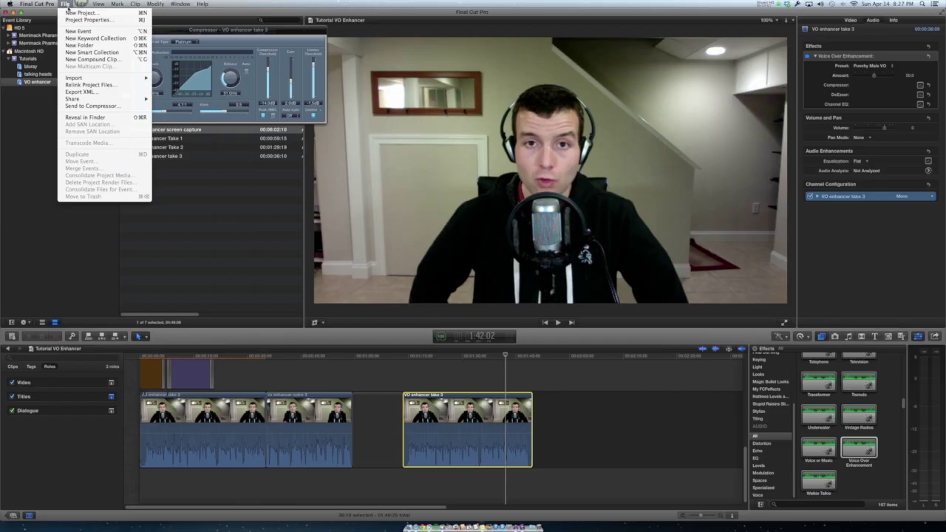
Copy take 3 and paste only its Audio Effects onto the first two clips.
mouse_move(81, 4)
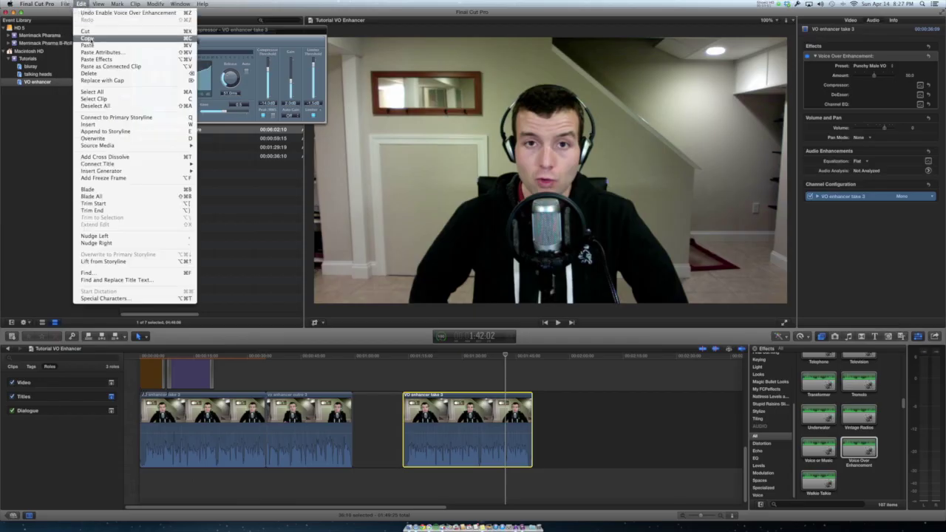
click(88, 38)
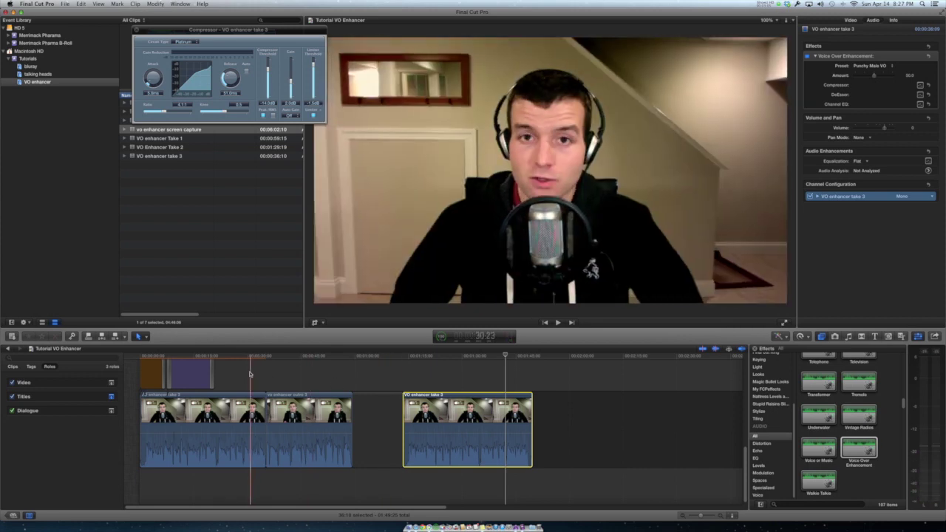
drag(250, 374, 304, 418)
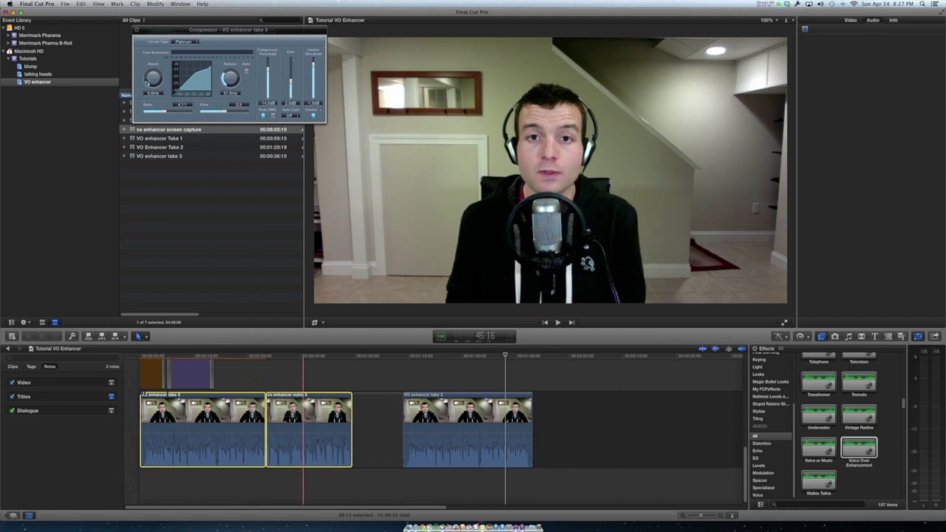
click(81, 4)
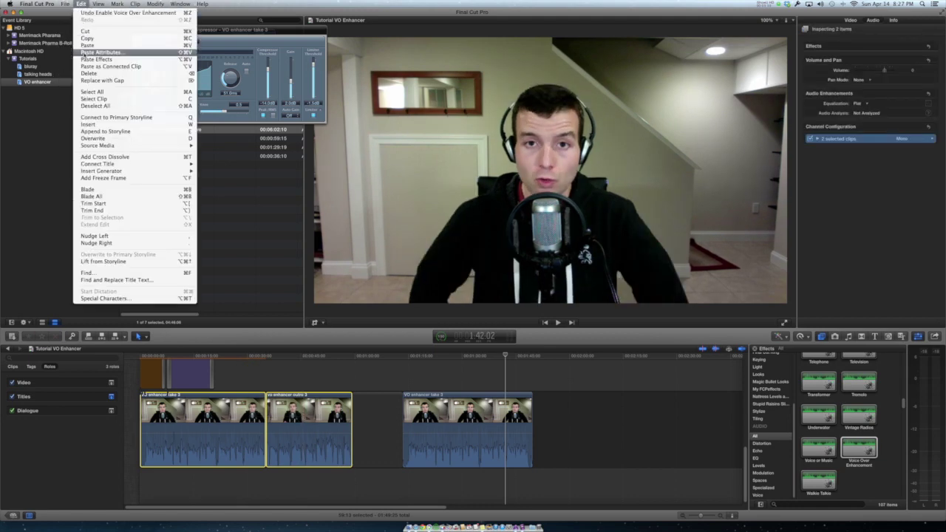
click(99, 53)
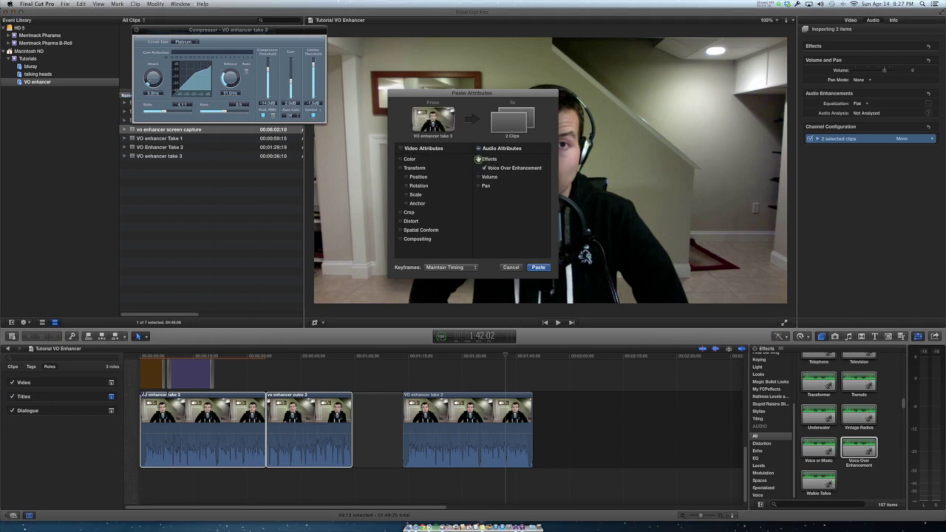
click(479, 159)
click(540, 267)
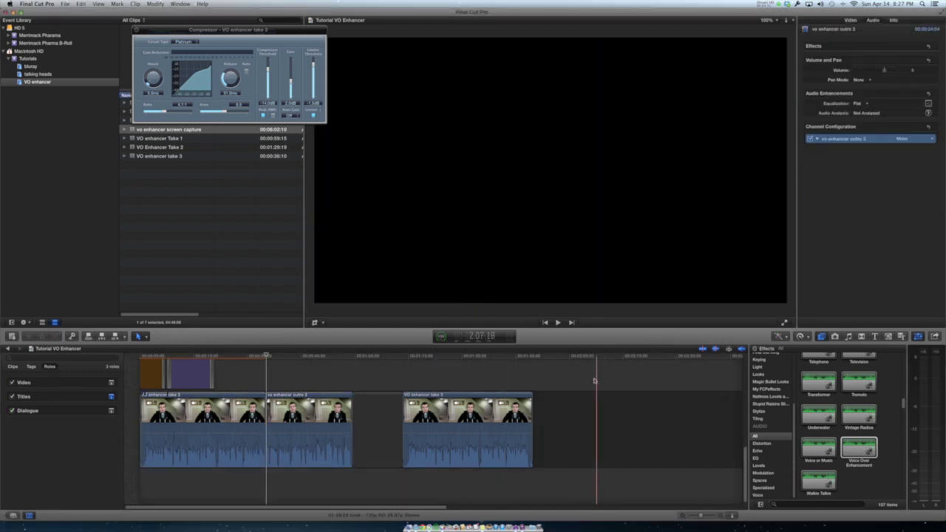
Combine all timeline clips into the compound clip test vo and add Voice Over Enhancement.
key(super+a)
key(alt+g)
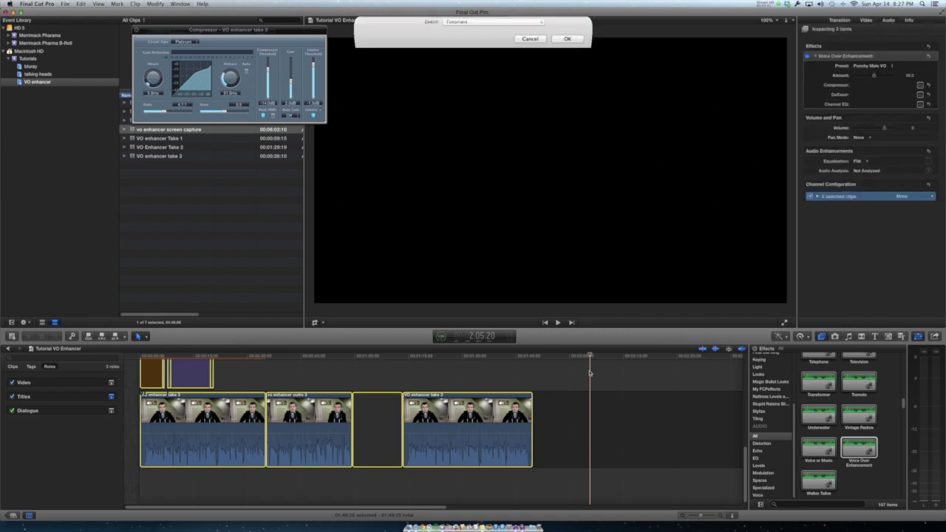
key(Return)
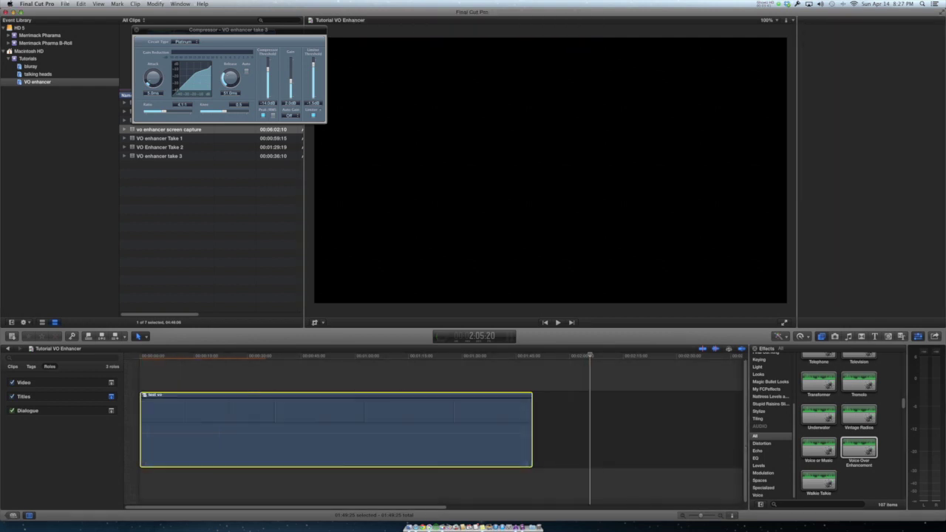
drag(850, 466, 401, 420)
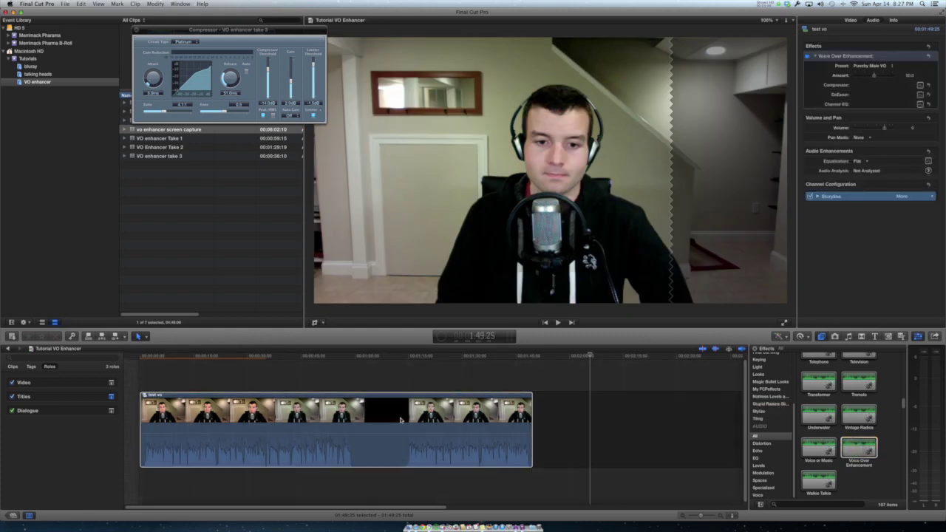